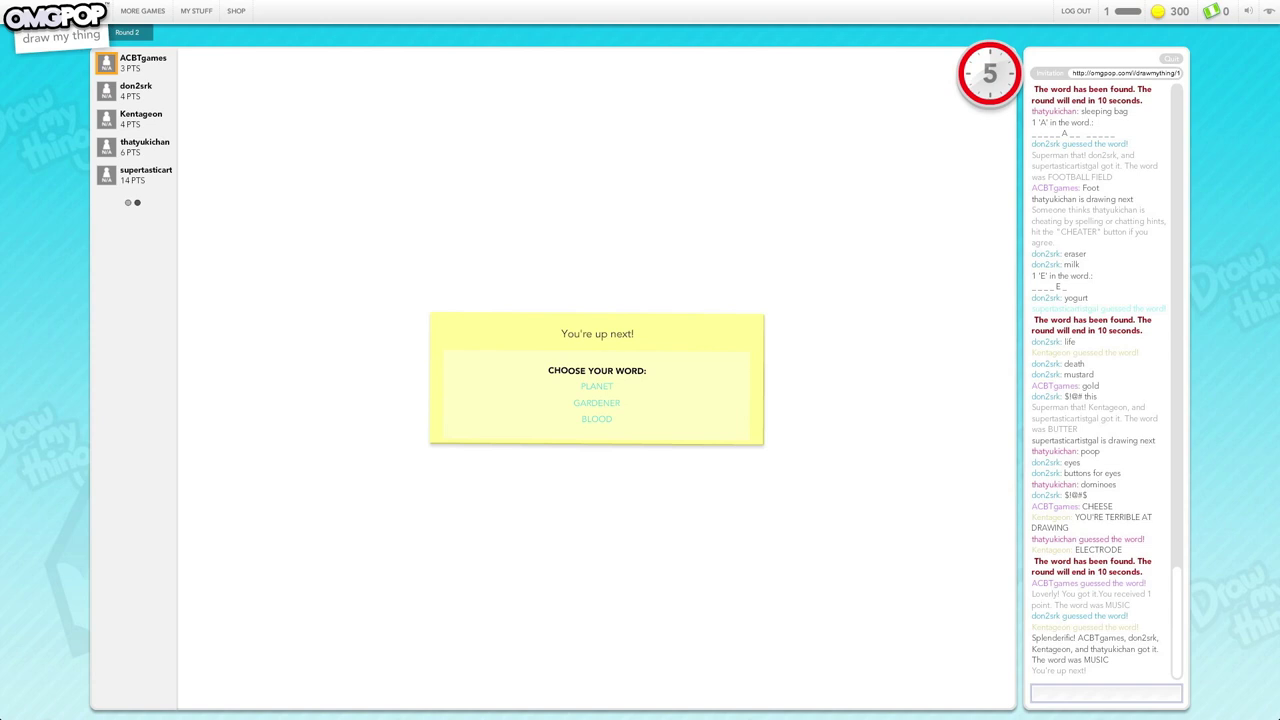
Choose GARDENER, then sketch a large grey V above a tan wavy soil band.
left_click(596, 402)
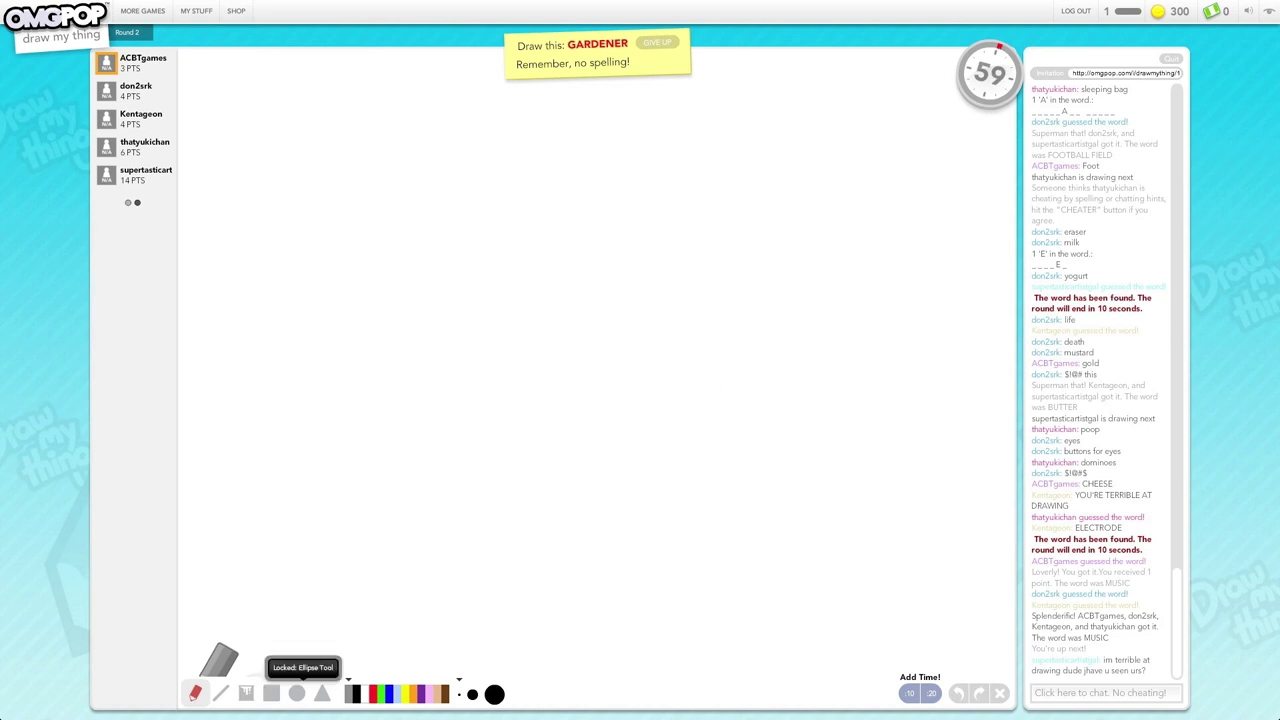
mouse_move(295, 130)
left_mouse_down()
mouse_move(652, 478)
mouse_move(786, 172)
left_mouse_up()
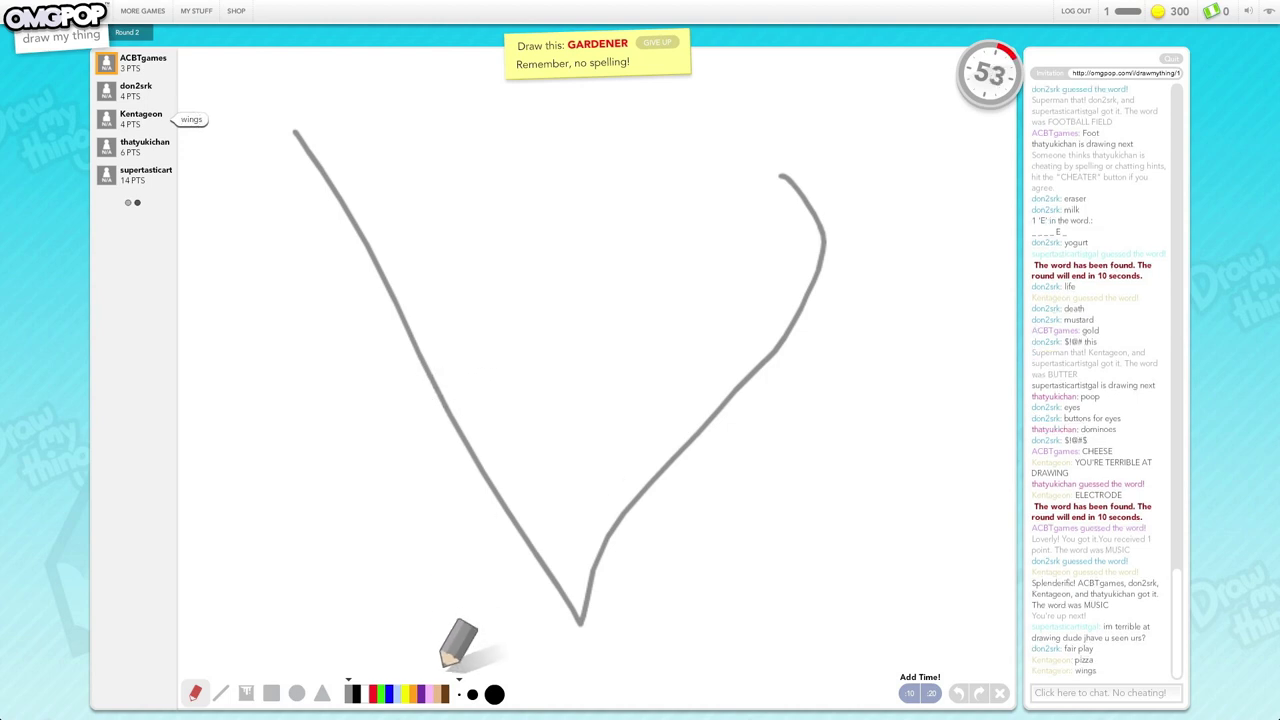
mouse_move(213, 601)
left_mouse_down()
mouse_move(880, 580)
mouse_move(1000, 610)
mouse_move(274, 606)
mouse_move(718, 630)
mouse_move(812, 618)
left_mouse_up()
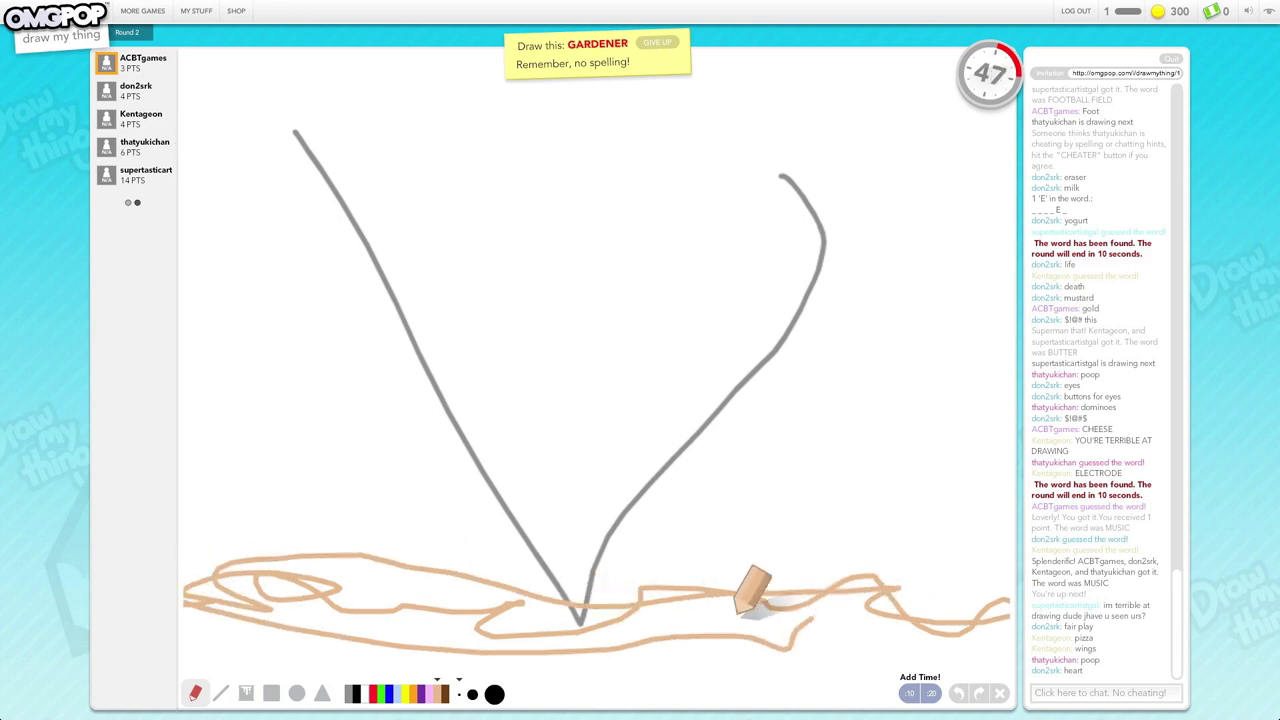
left_click(374, 693)
Draw a red stem, a green leaf and four green sprouts, then start the black figure.
mouse_move(318, 628)
left_mouse_down()
mouse_move(303, 580)
mouse_move(325, 540)
mouse_move(314, 571)
mouse_move(371, 586)
mouse_move(393, 530)
mouse_move(400, 612)
left_mouse_up()
left_click(381, 693)
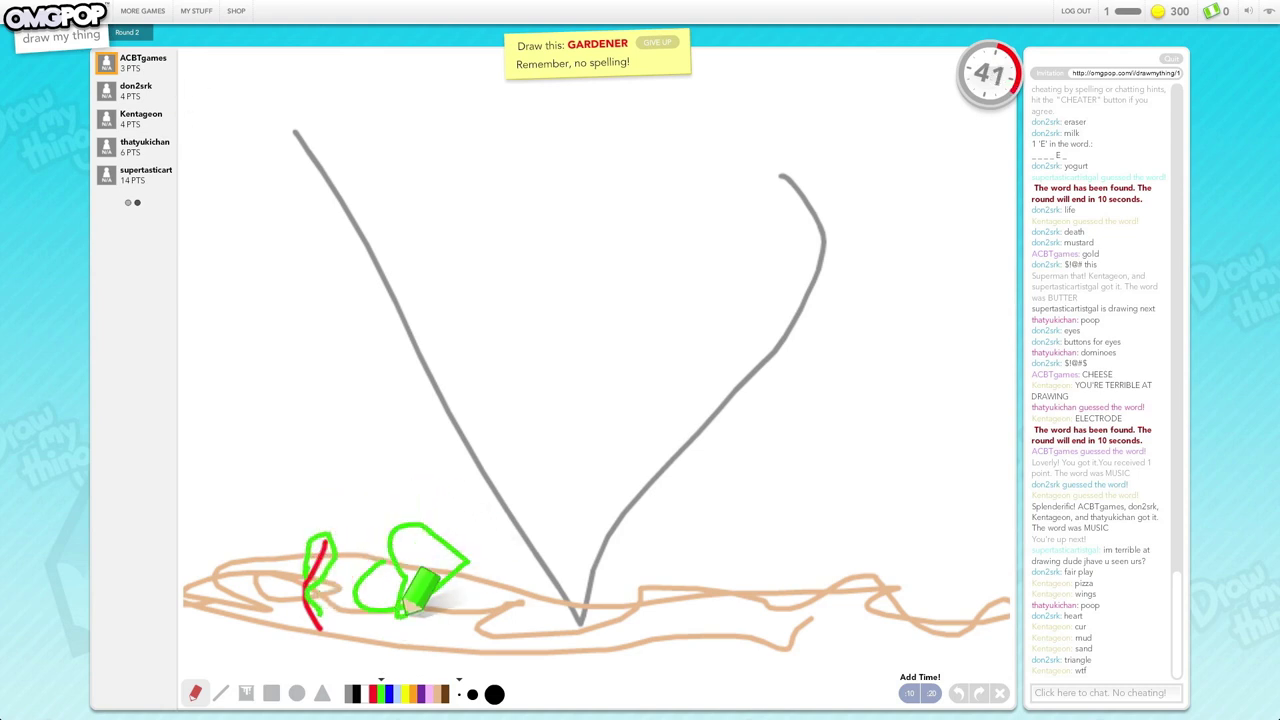
left_click_drag(495, 574, 513, 579)
left_click_drag(620, 575, 630, 630)
left_click_drag(685, 565, 700, 620)
left_click_drag(733, 600, 745, 630)
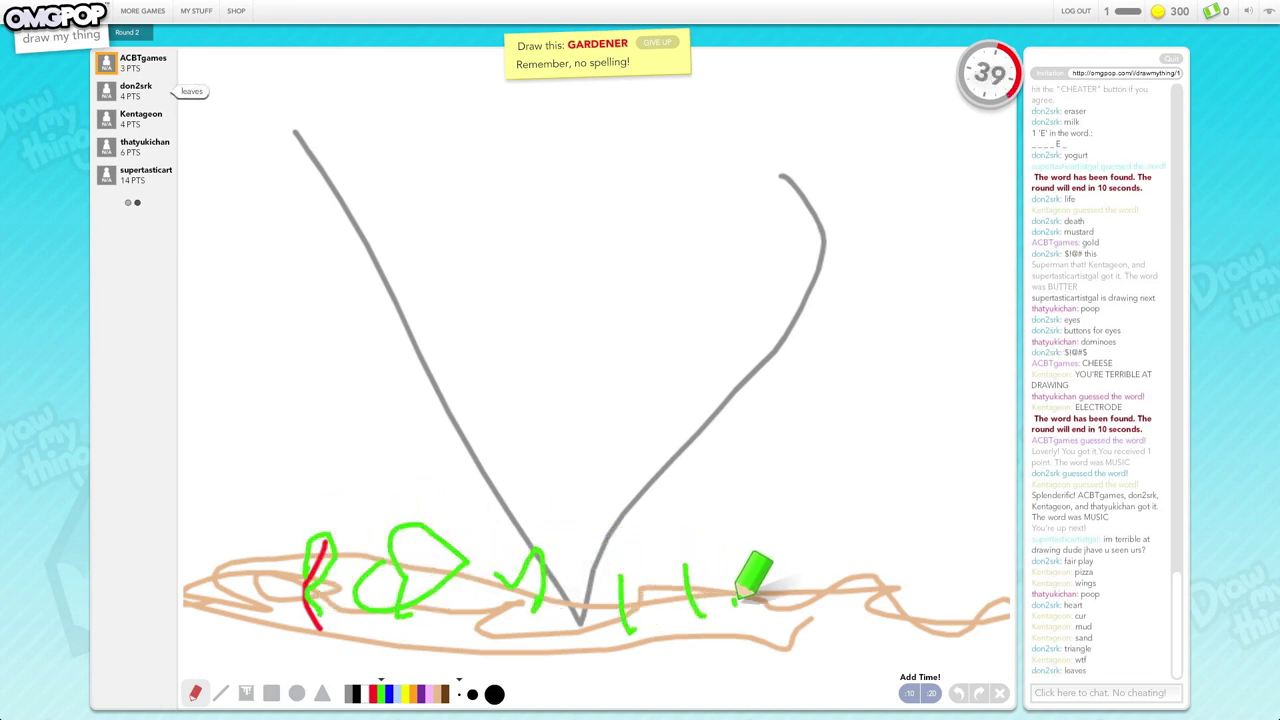
mouse_move(858, 548)
left_mouse_down()
mouse_move(875, 580)
mouse_move(972, 630)
left_mouse_up()
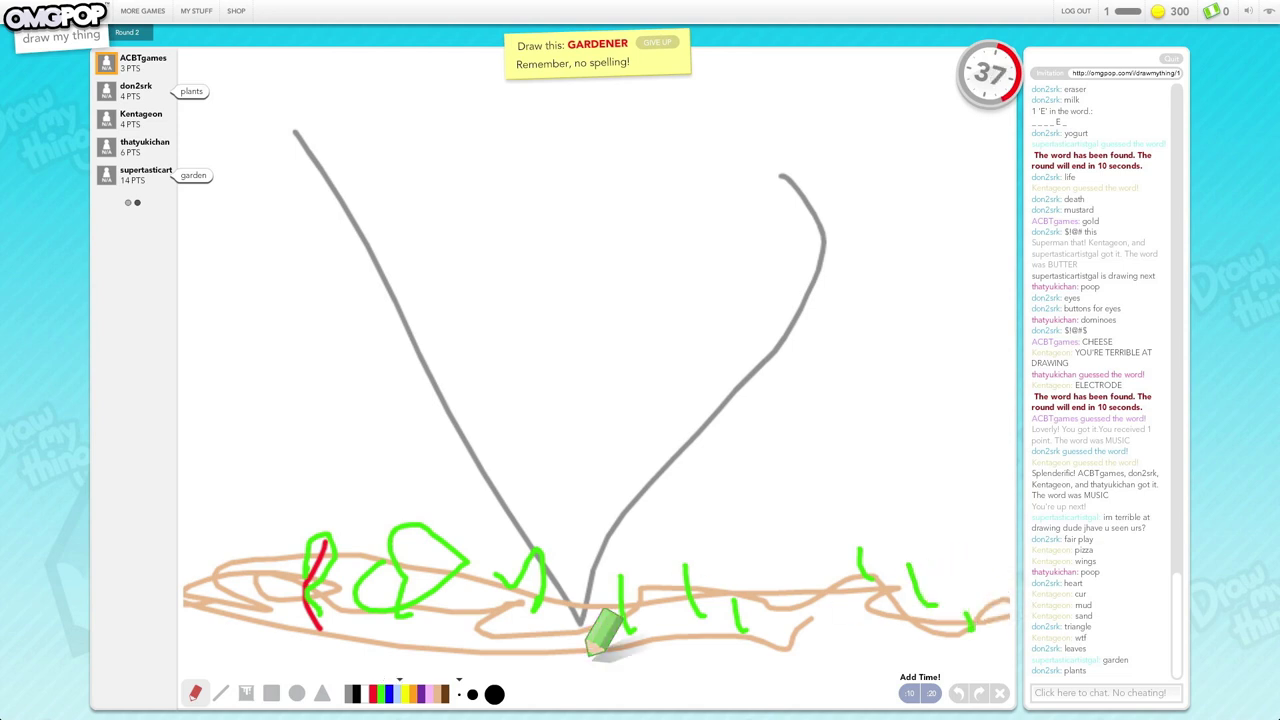
left_click_drag(287, 480, 320, 396)
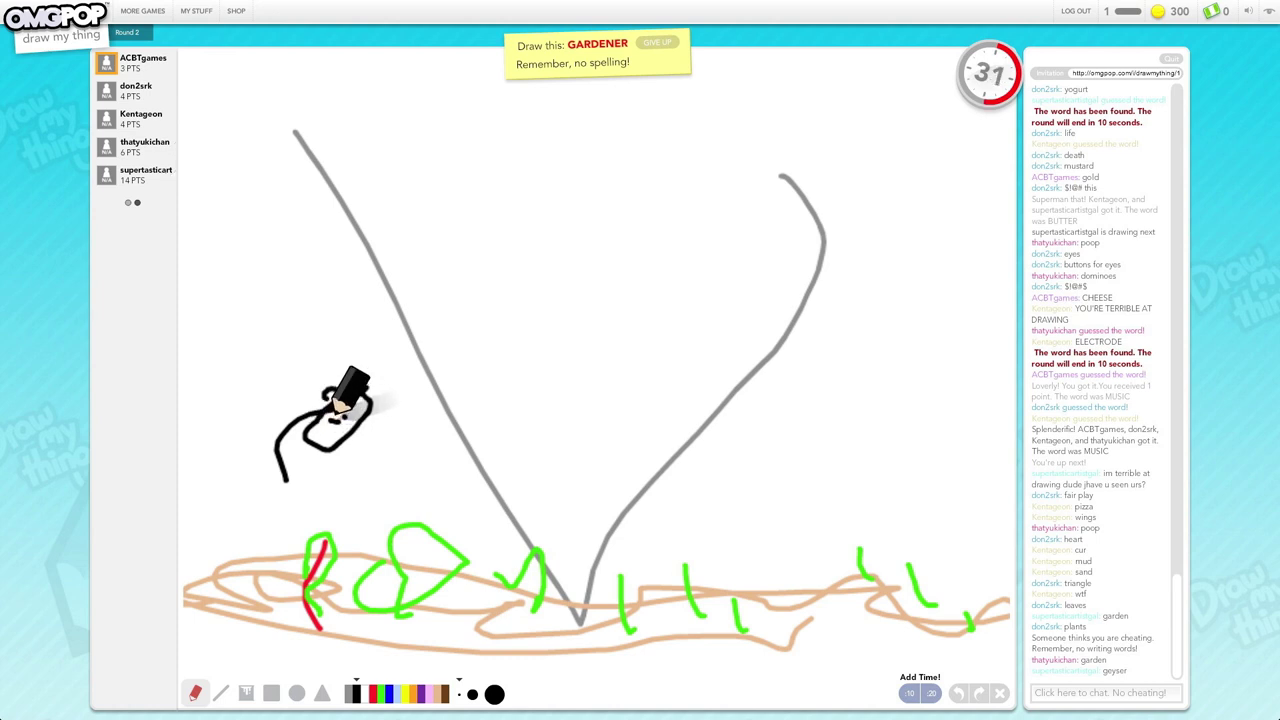
Give the black figure a head loop, hat curve, leg and long curved body strokes.
mouse_move(337, 405)
left_mouse_down()
mouse_move(325, 395)
mouse_move(344, 438)
left_mouse_up()
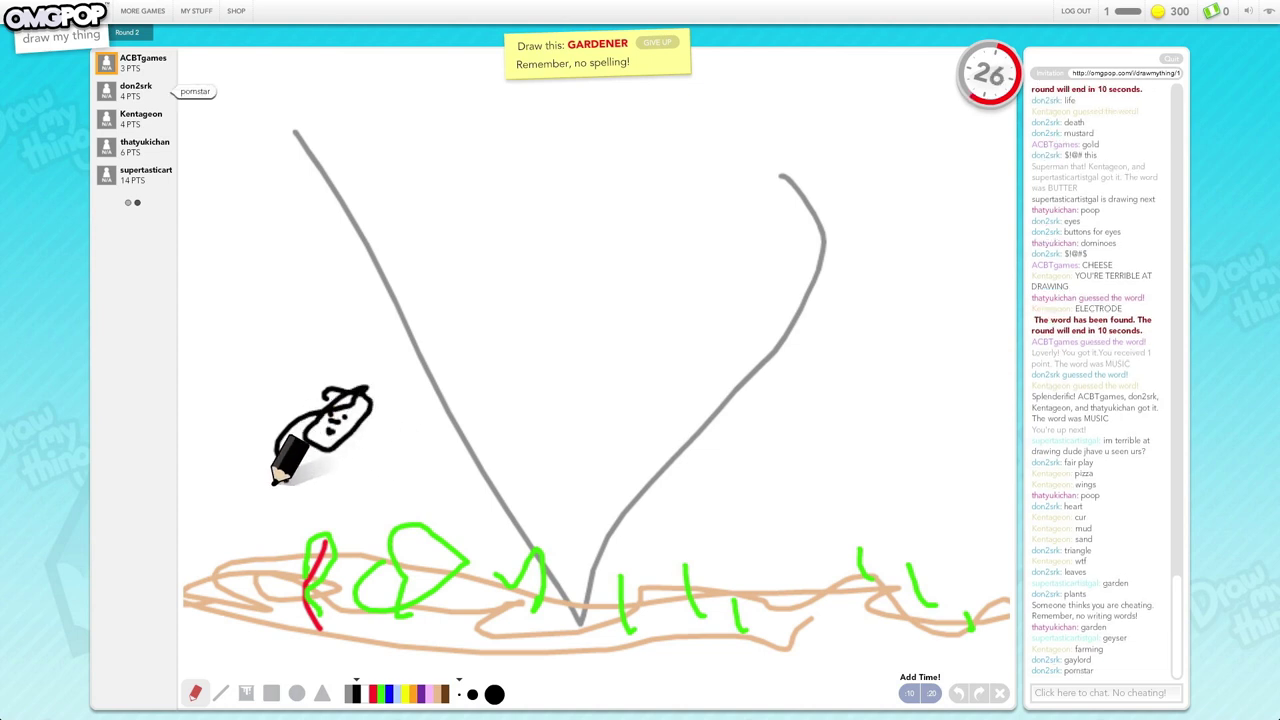
left_click_drag(283, 494, 292, 521)
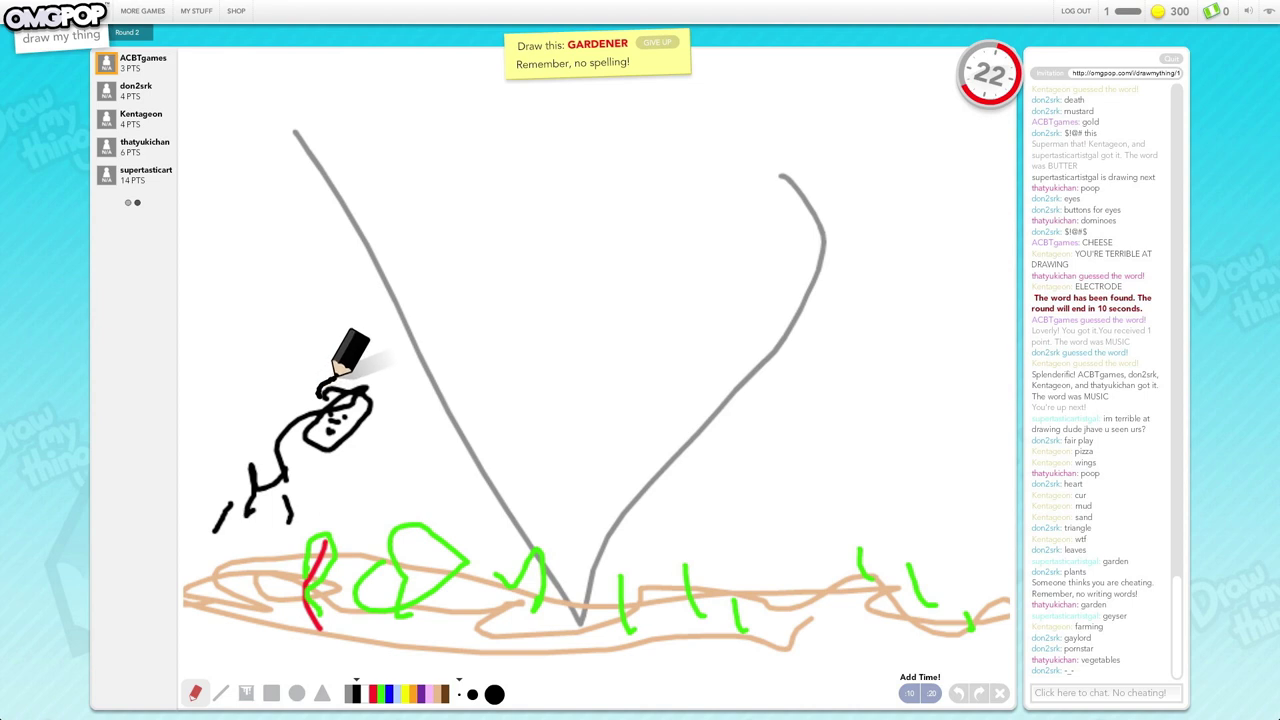
mouse_move(334, 372)
left_mouse_down()
mouse_move(366, 376)
mouse_move(374, 346)
mouse_move(362, 356)
left_mouse_up()
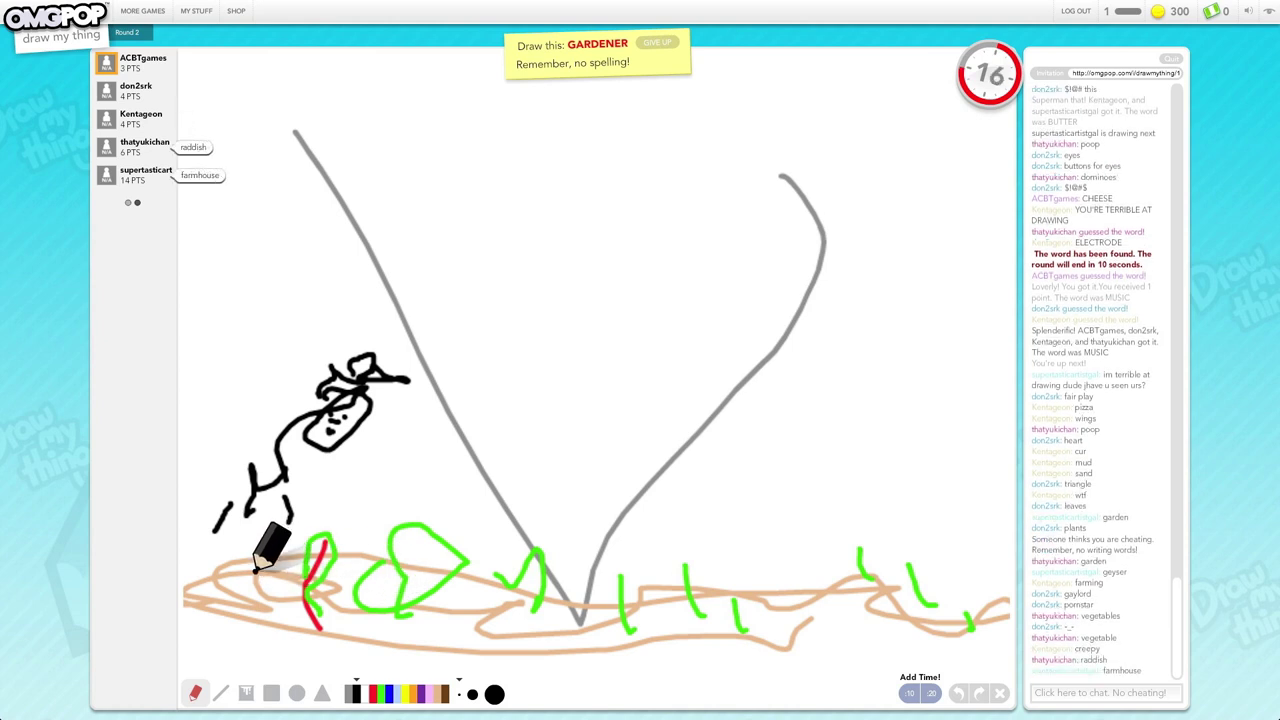
left_click_drag(256, 548, 256, 600)
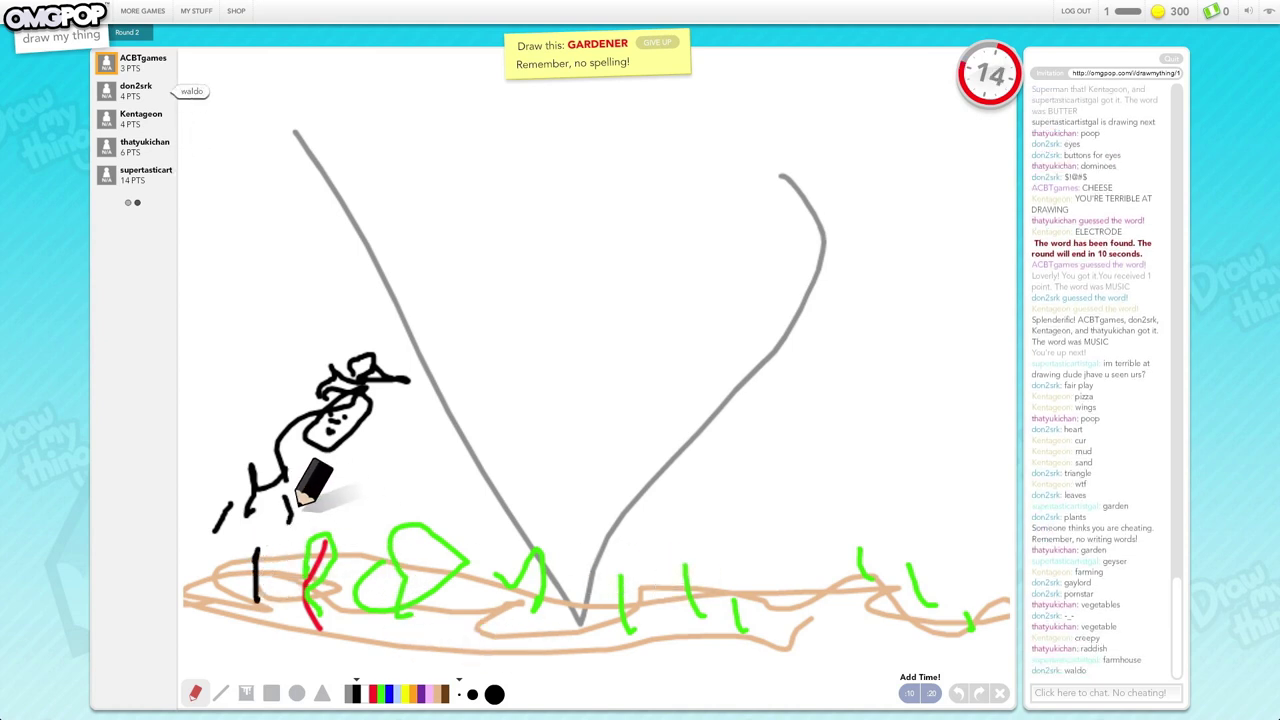
mouse_move(293, 481)
left_mouse_down()
mouse_move(353, 459)
mouse_move(600, 424)
mouse_move(655, 492)
left_mouse_up()
left_click_drag(552, 447, 656, 495)
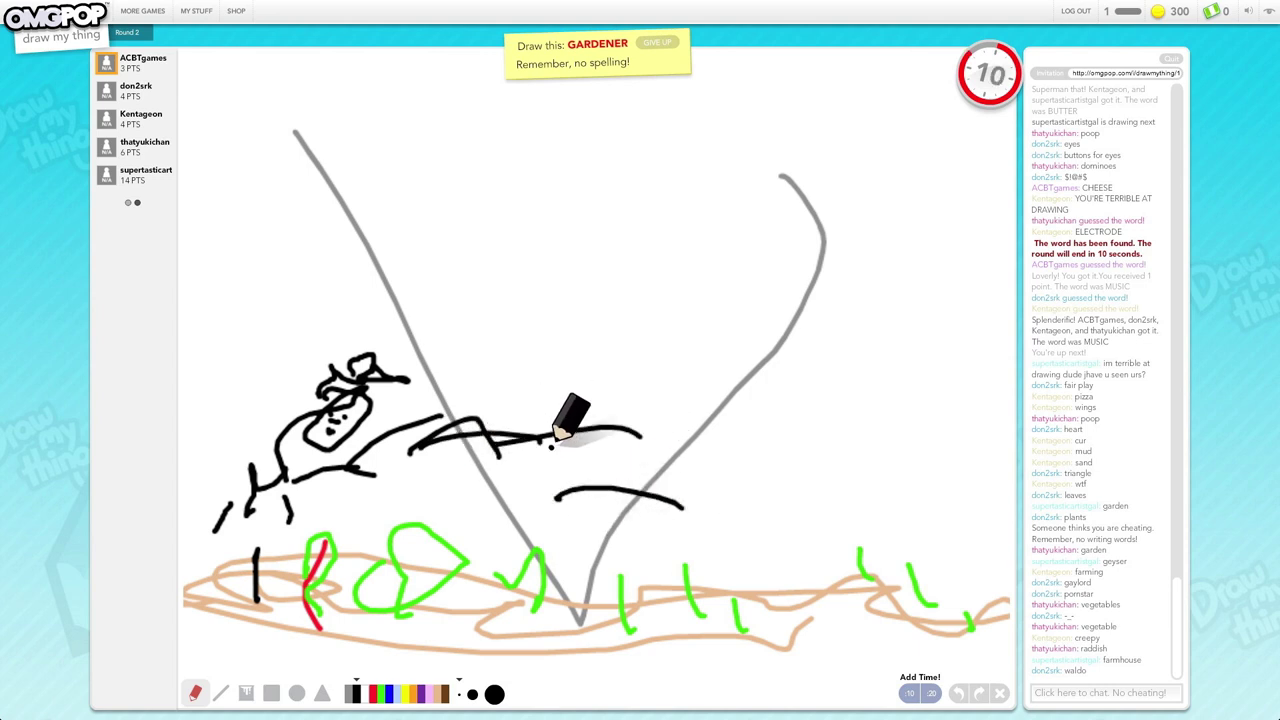
left_click_drag(555, 495, 683, 507)
left_click_drag(495, 508, 677, 545)
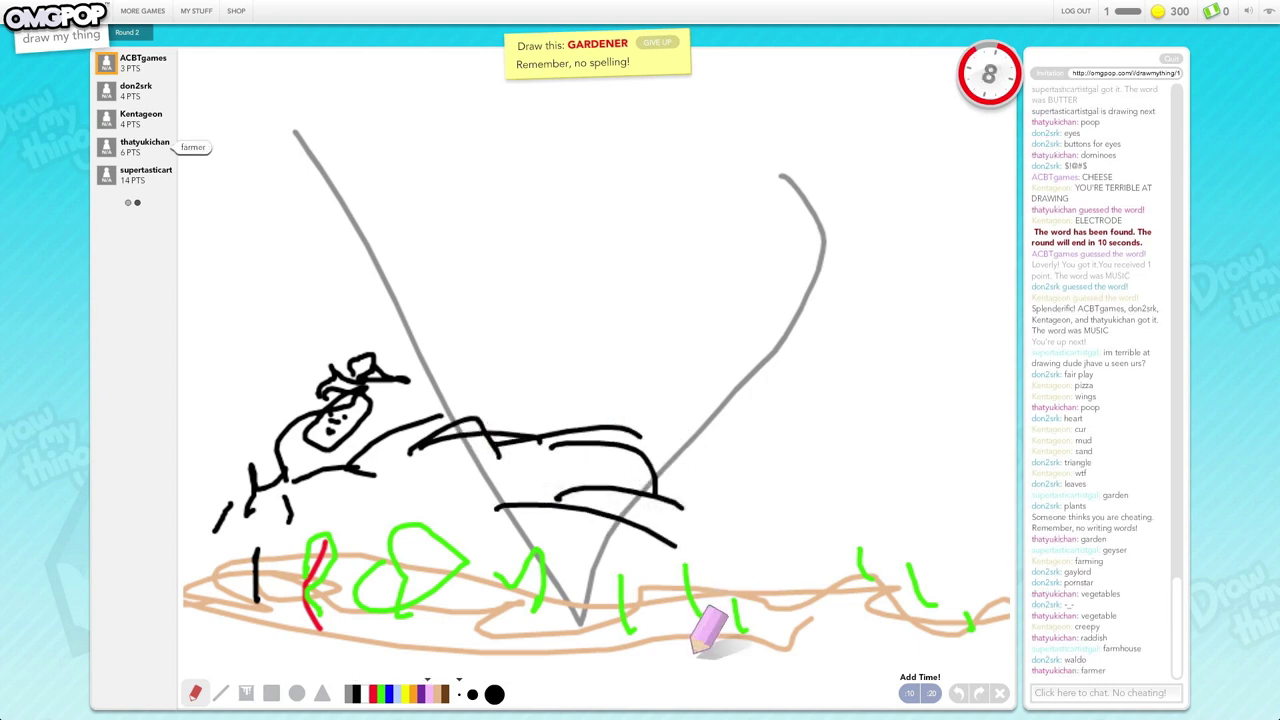
Fill the right of the soil with green grass, plants, leafy loops and an arc.
mouse_move(626, 602)
left_mouse_down()
mouse_move(715, 585)
mouse_move(718, 615)
mouse_move(760, 620)
left_mouse_up()
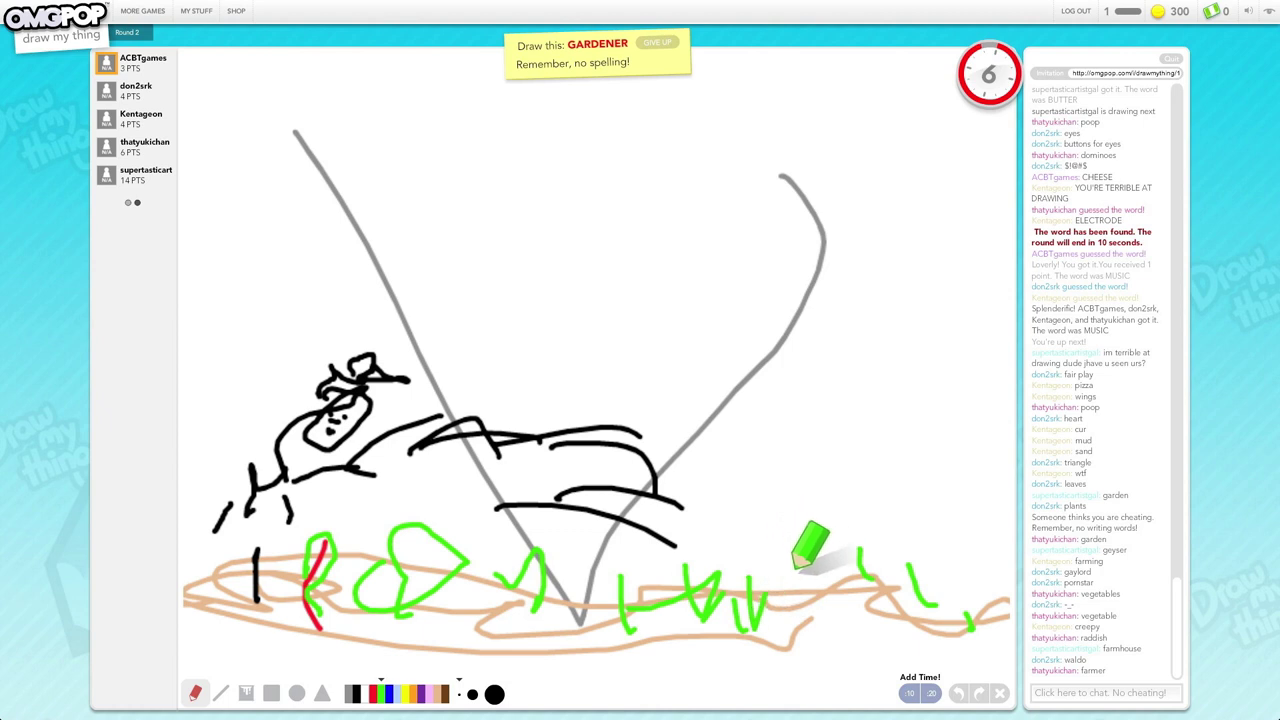
left_click_drag(795, 575, 800, 612)
left_click_drag(870, 548, 935, 608)
left_click_drag(940, 545, 972, 625)
left_click_drag(855, 540, 904, 588)
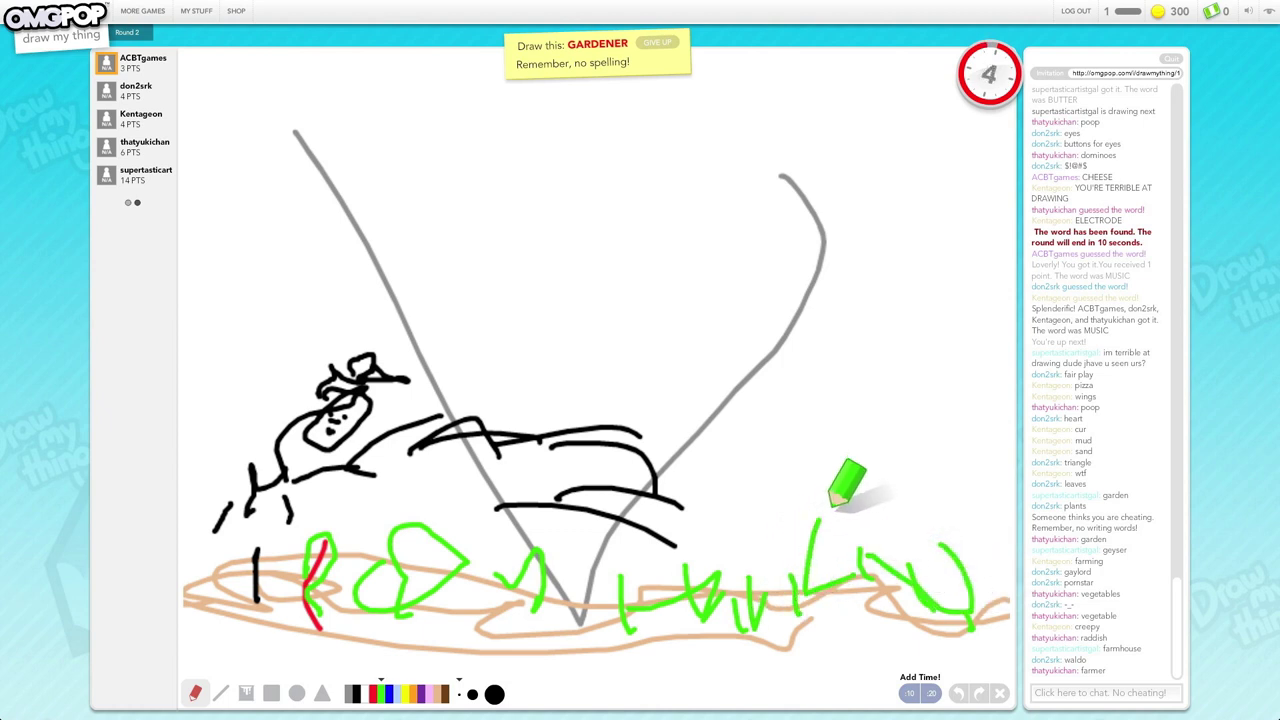
mouse_move(815, 520)
left_mouse_down()
mouse_move(805, 600)
mouse_move(786, 523)
mouse_move(808, 500)
left_mouse_up()
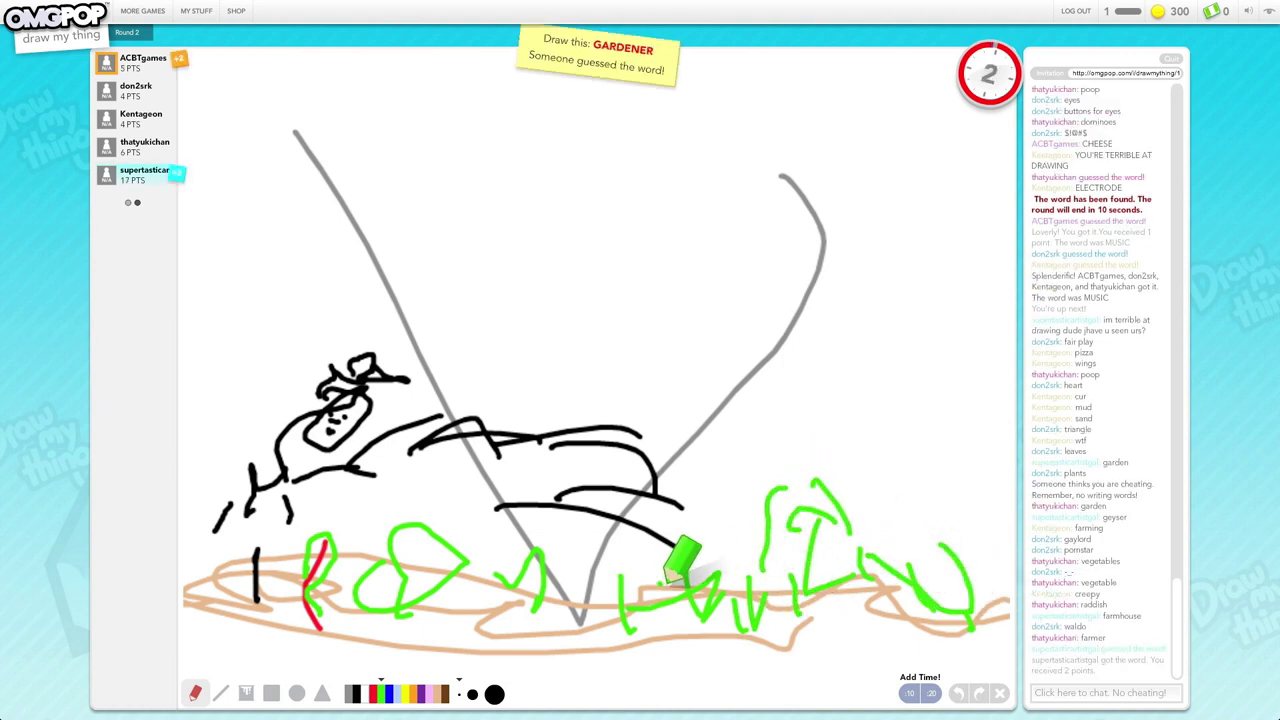
left_click_drag(562, 585, 678, 526)
left_click_drag(588, 545, 745, 524)
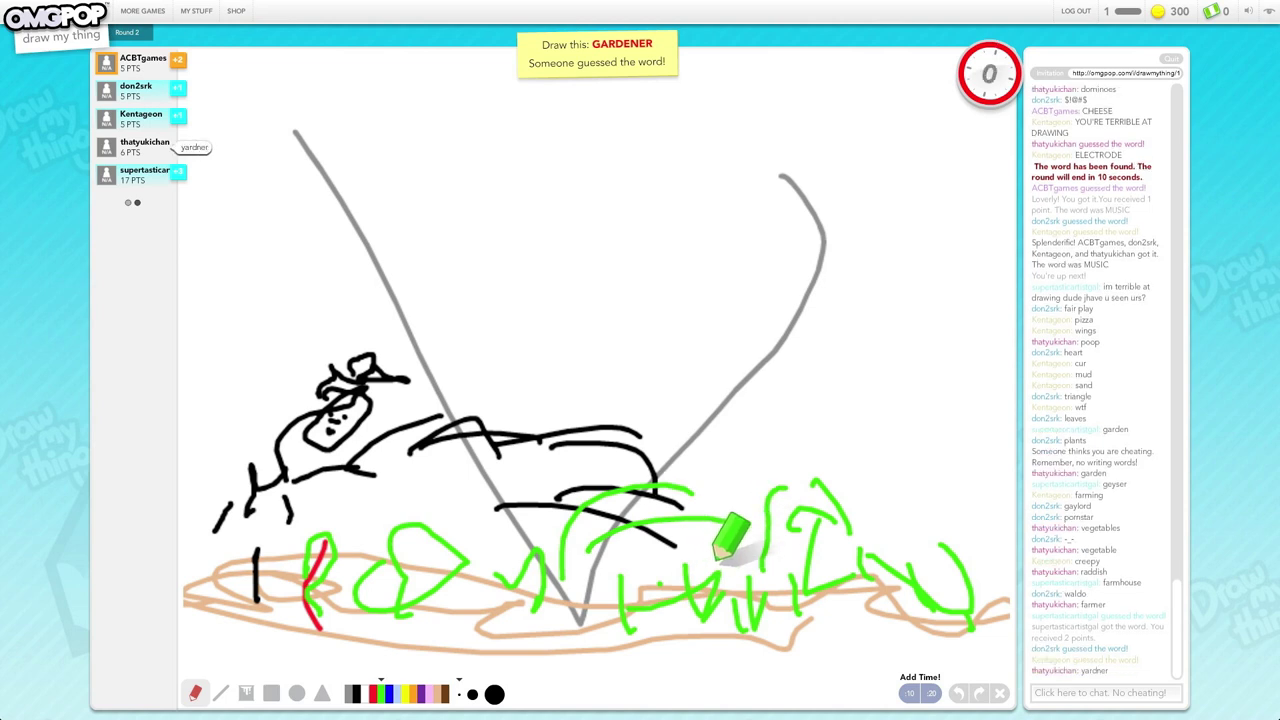